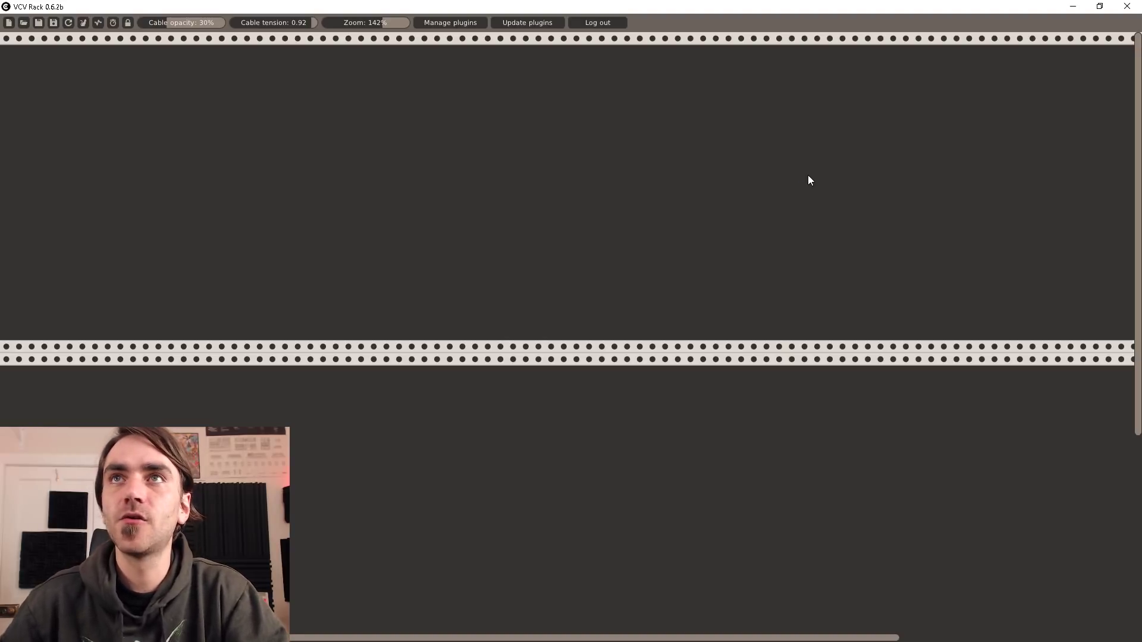
# Add the Core Audio module and place it at the far end of the upper rack row
pyautogui.rightClick(842, 151)
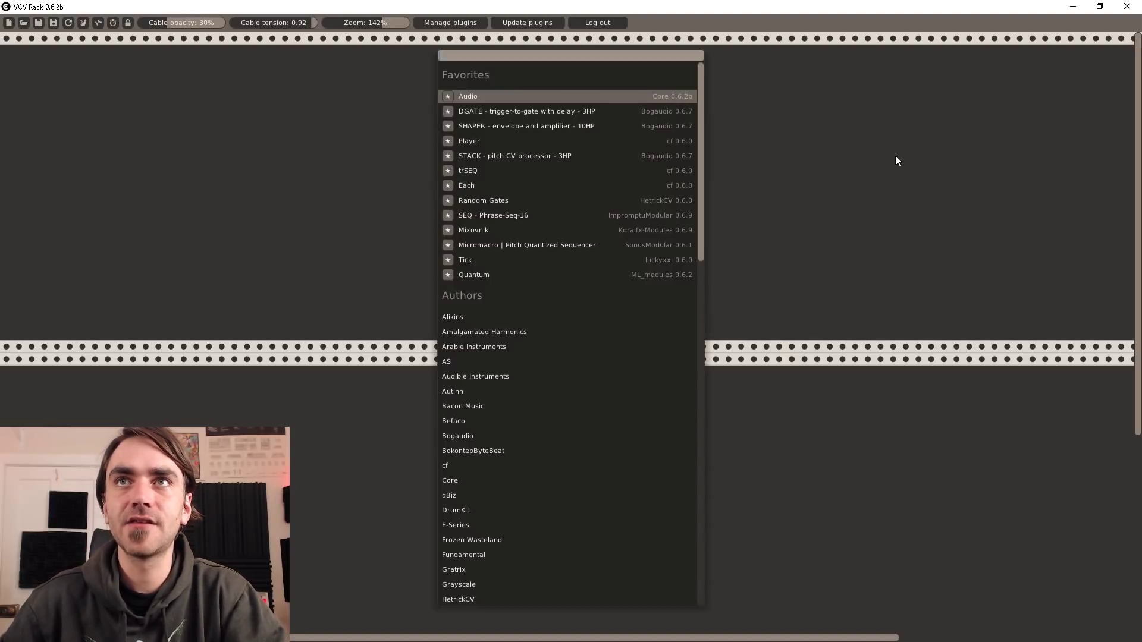
pyautogui.write('audio')
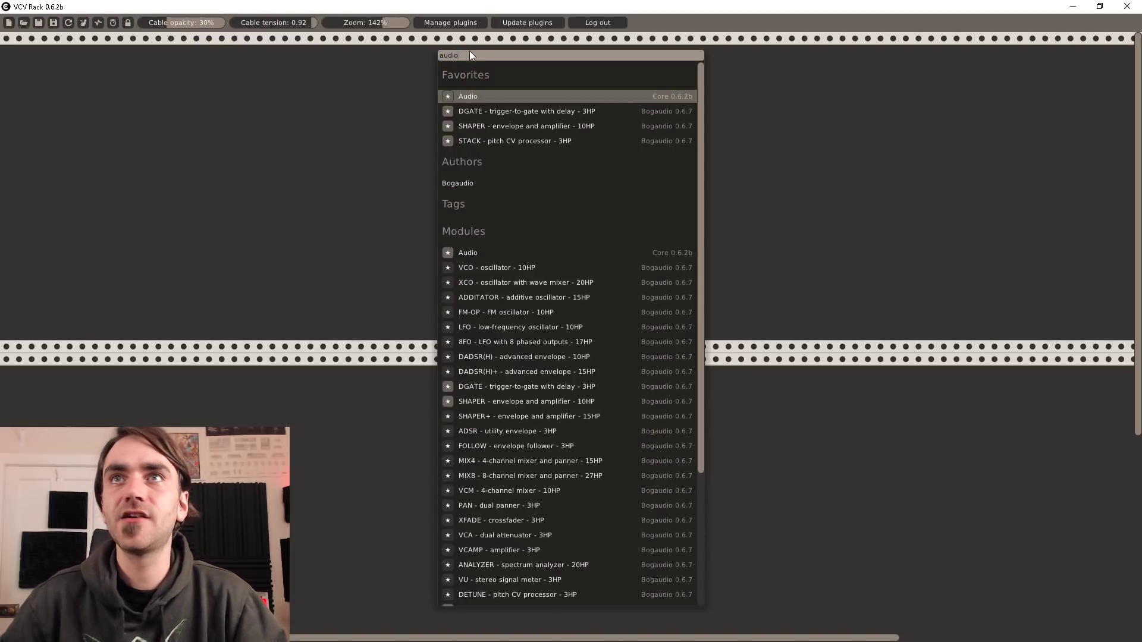
pyautogui.click(467, 96)
pyautogui.moveTo(824, 44); pyautogui.dragTo(1073, 62)
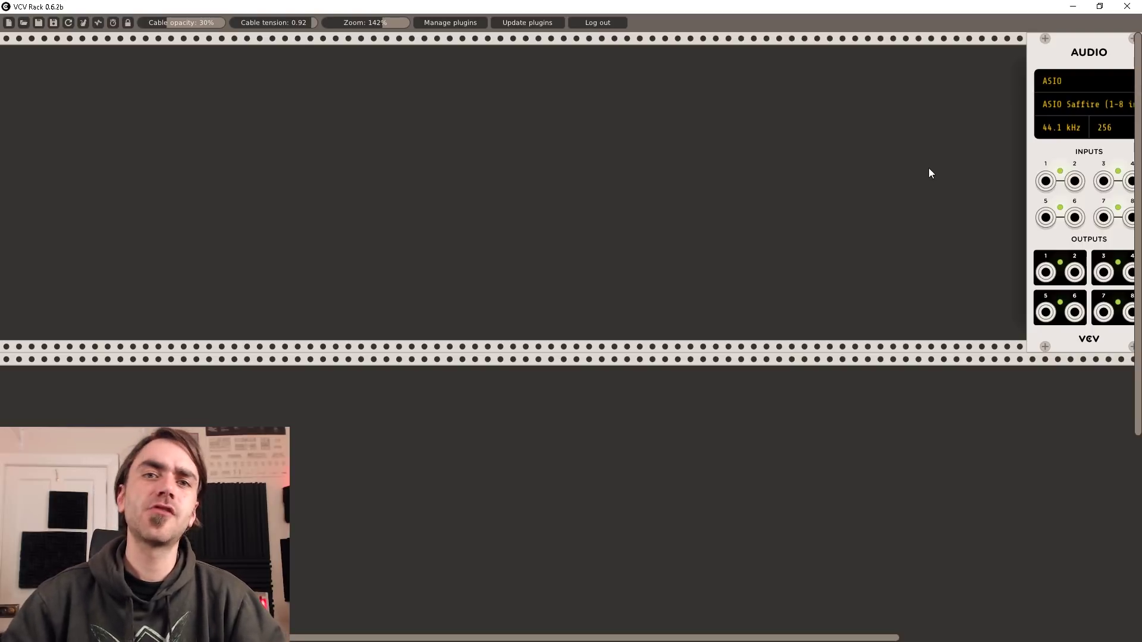
# Add a Befaco Mixer beside the Audio module and patch its +OUT to Audio inputs 1 and 2
pyautogui.rightClick(972, 177)
pyautogui.write('mixer')
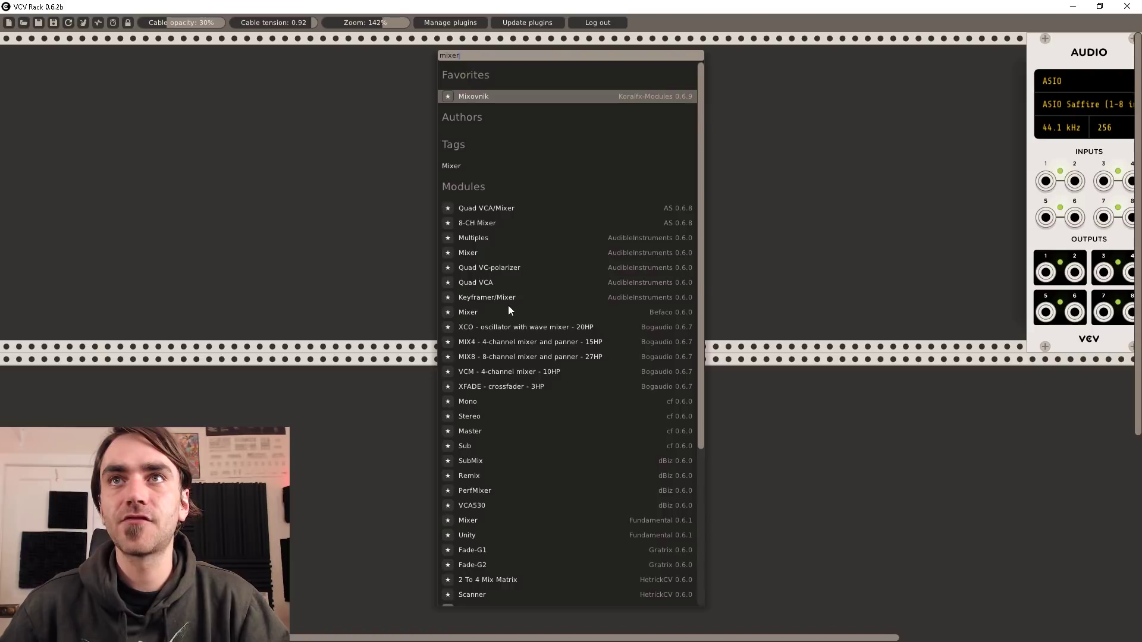
pyautogui.click(474, 311)
pyautogui.moveTo(978, 316)
pyautogui.mouseDown()
pyautogui.moveTo(1046, 181)
pyautogui.moveTo(978, 316)
pyautogui.mouseUp()
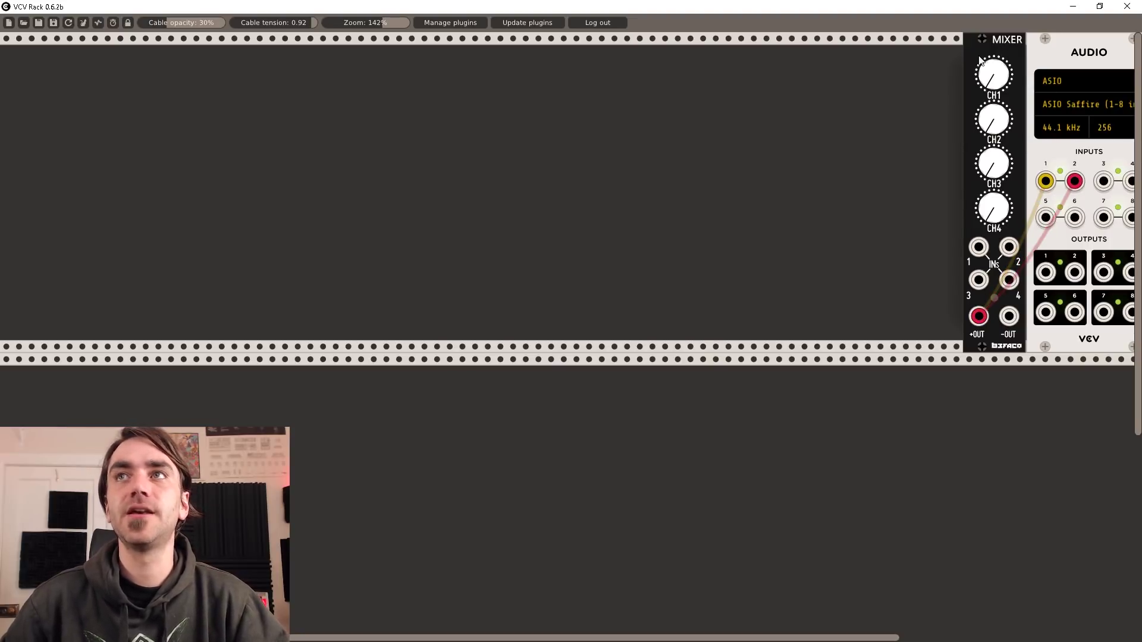
# Add a Befaco EvenVCO between the empty rack space and the Mixer, patching its sawtooth output into Mixer input 1
pyautogui.rightClick(316, 212)
pyautogui.write('even')
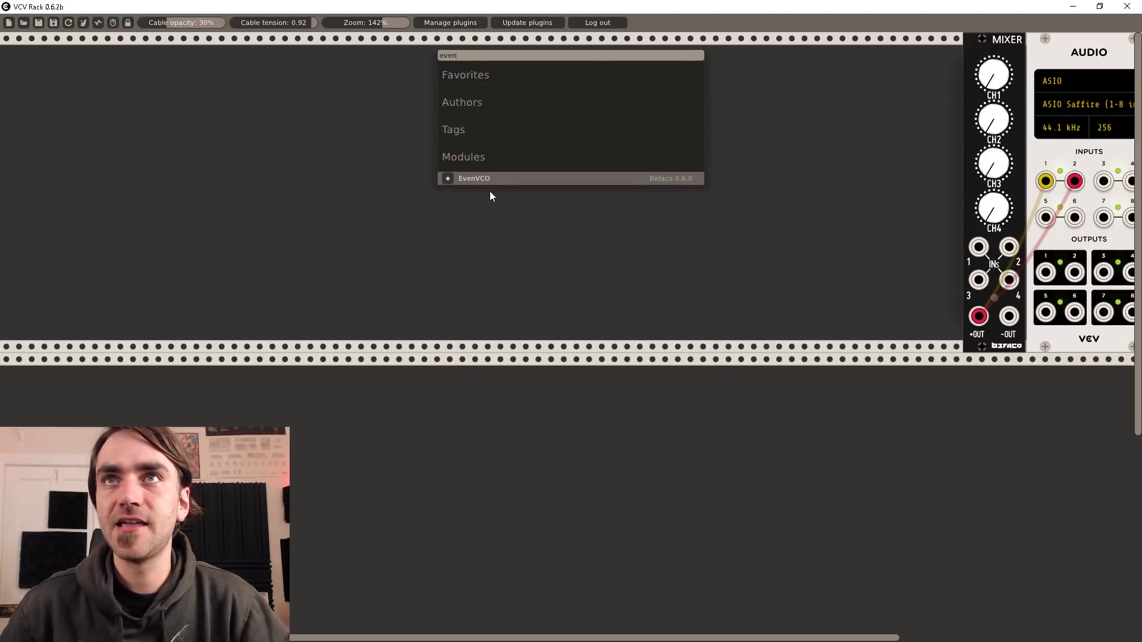
pyautogui.click(491, 178)
pyautogui.moveTo(311, 64); pyautogui.dragTo(718, 63)
pyautogui.moveTo(636, 317); pyautogui.dragTo(981, 249)
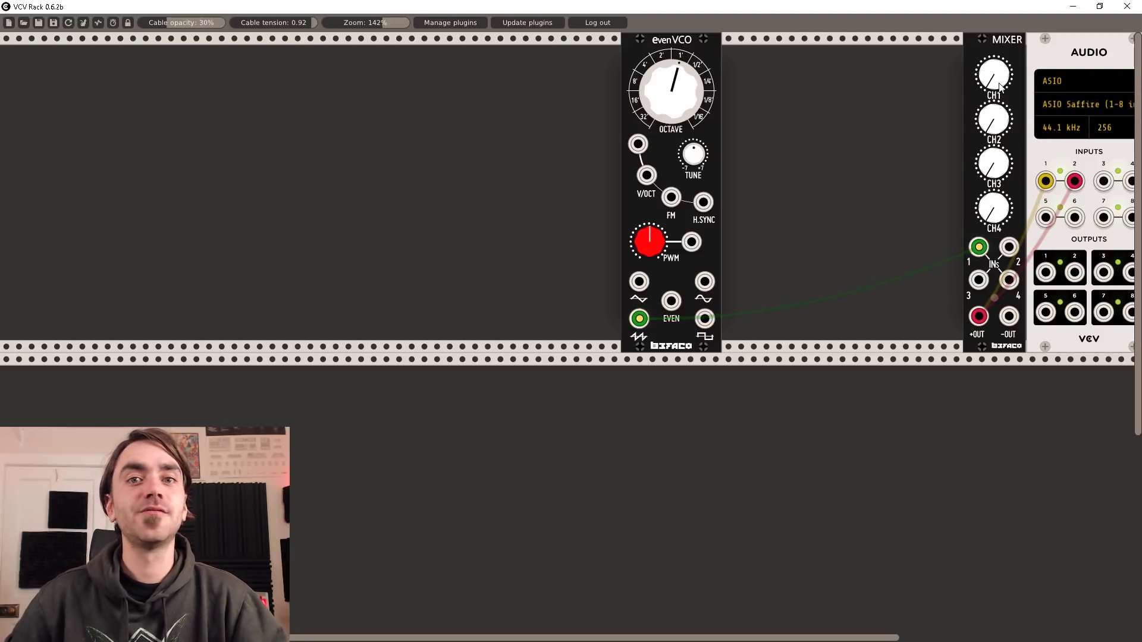
# Lower the EvenVCO's octave to about 8' and patch its V/OCT input from the Row 1 output of a new Fundamental SEQ-3
pyautogui.moveTo(671, 92); pyautogui.dragTo(671, 136)
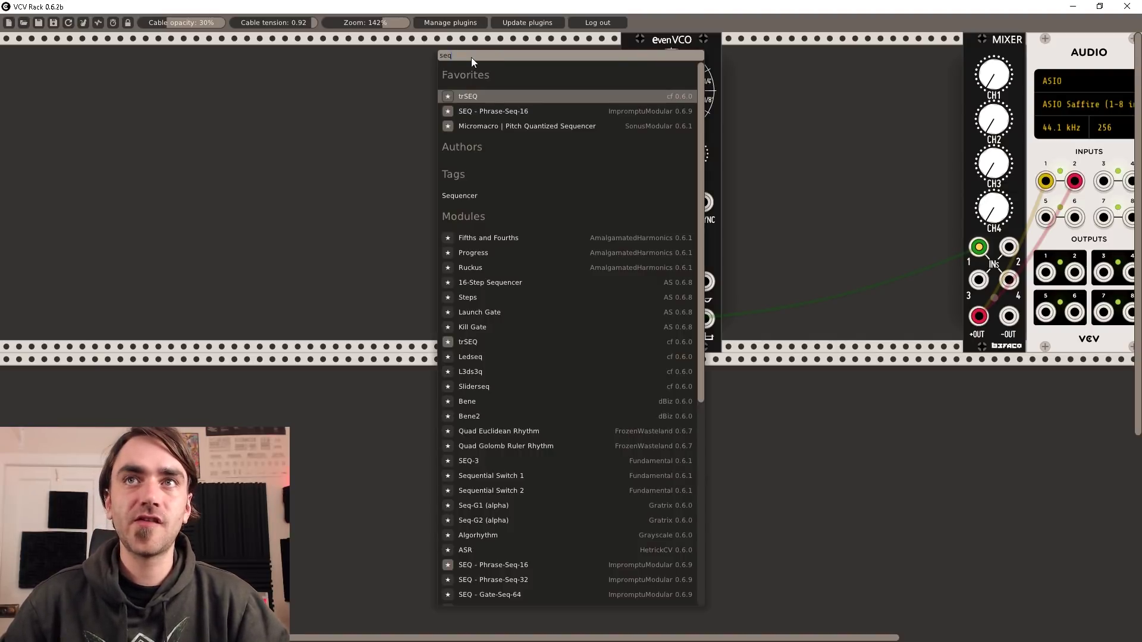
pyautogui.click(477, 459)
pyautogui.moveTo(367, 126); pyautogui.dragTo(647, 177)
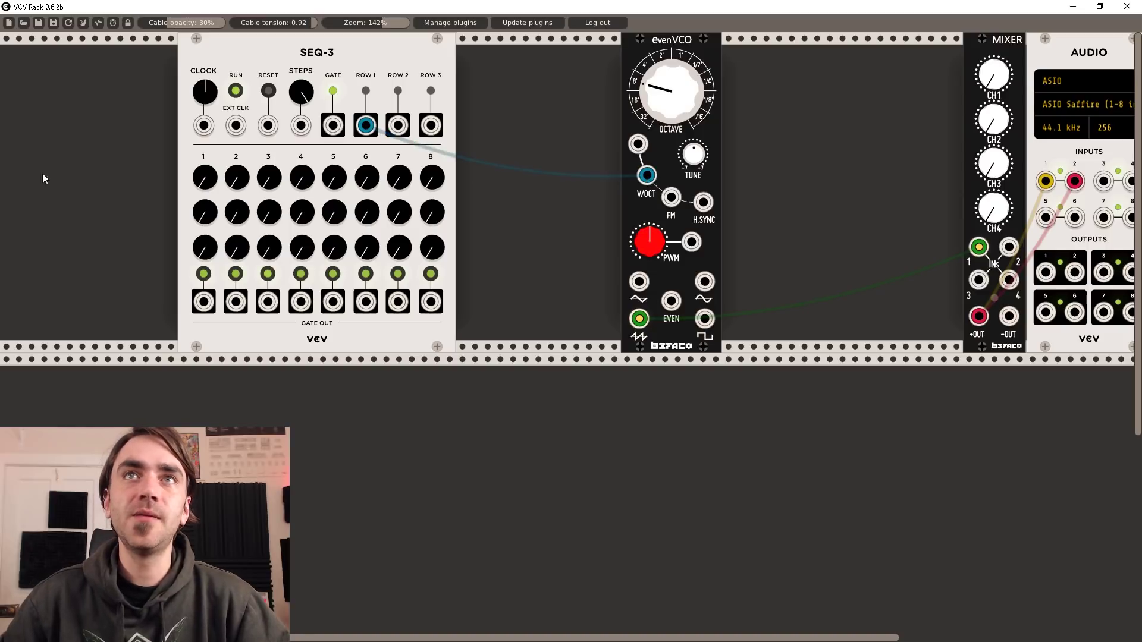
# Raise the SEQ-3 row 1 knobs for steps 1, 3, 6 and 8 to create a varied pitch pattern
pyautogui.moveTo(209, 178); pyautogui.dragTo(208, 44)
pyautogui.moveTo(268, 177); pyautogui.dragTo(268, 92)
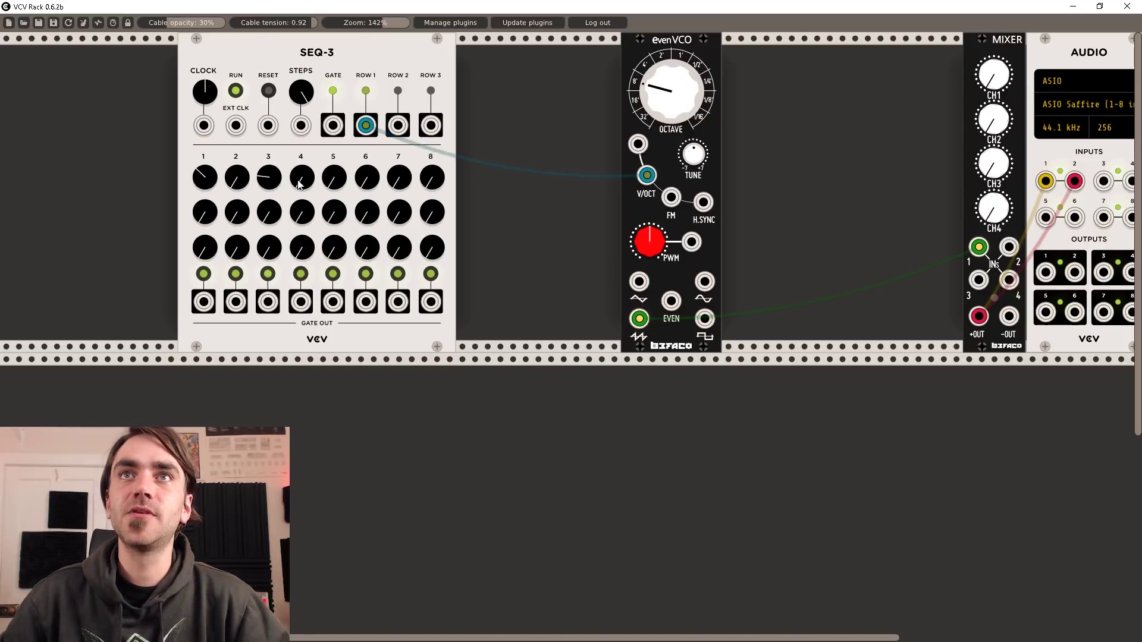
pyautogui.moveTo(366, 179); pyautogui.dragTo(366, 53)
pyautogui.moveTo(440, 177); pyautogui.dragTo(440, 110)
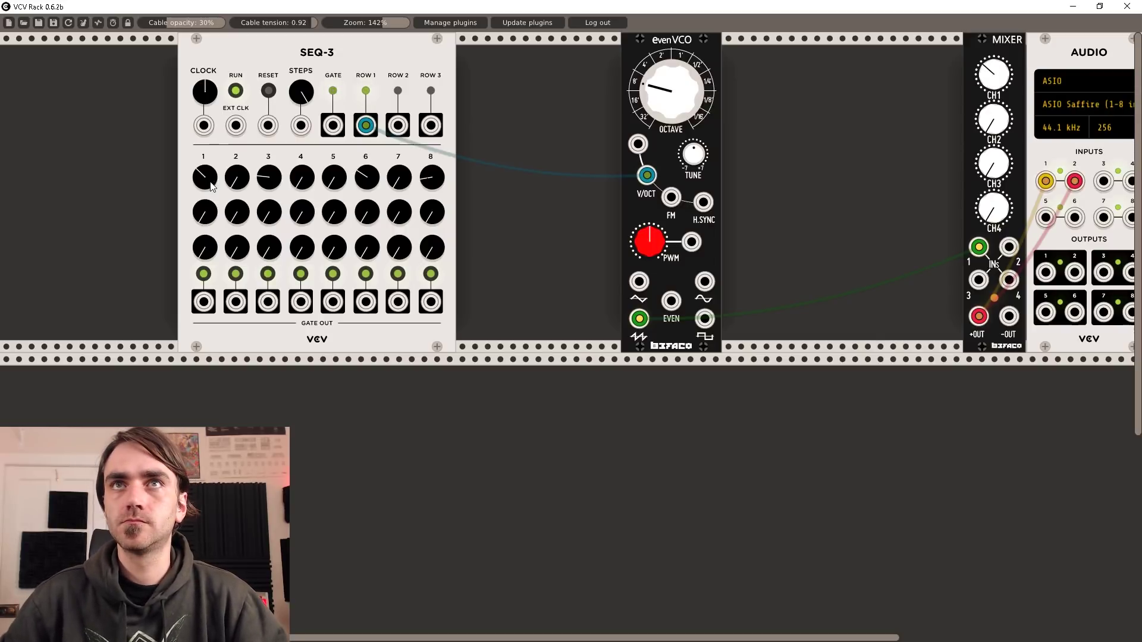
# Refine the row 1 melody by lowering step 1 and adjusting the pitches of steps 5, 6, 7 and 8
pyautogui.moveTo(212, 186); pyautogui.dragTo(211, 191)
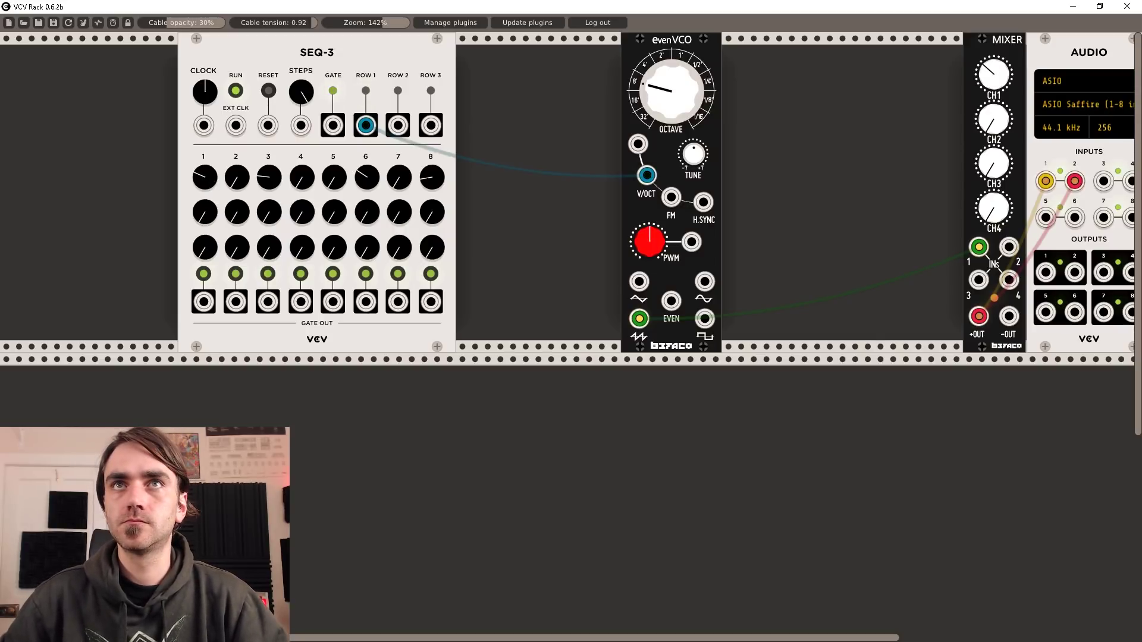
pyautogui.moveTo(333, 185); pyautogui.dragTo(333, 135)
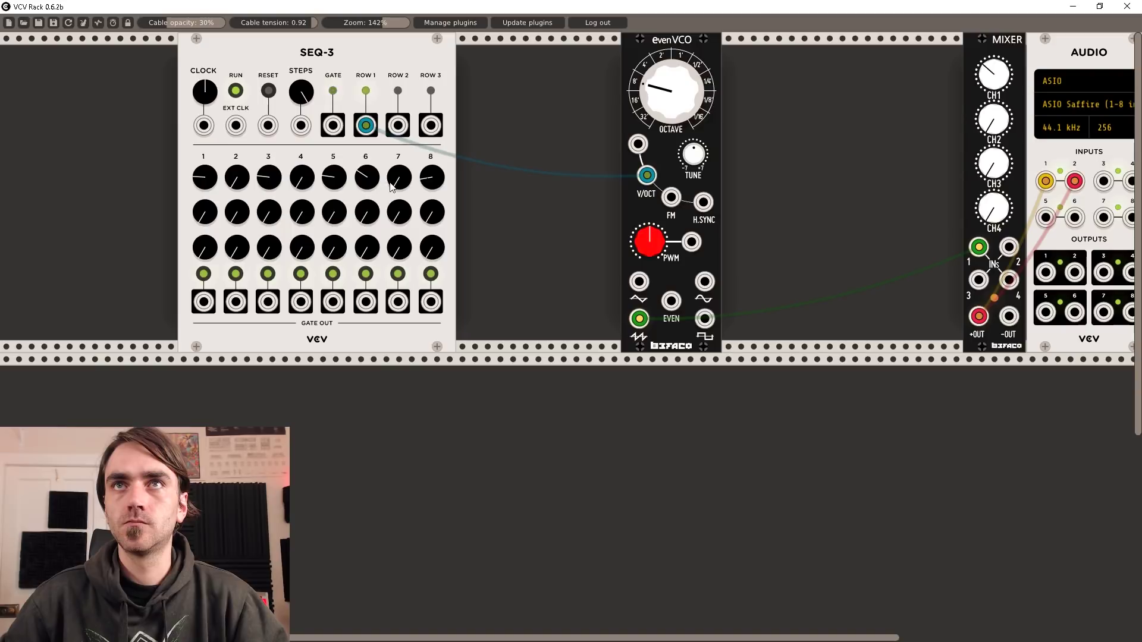
pyautogui.moveTo(432, 180); pyautogui.dragTo(432, 154)
pyautogui.moveTo(373, 178); pyautogui.dragTo(373, 100)
pyautogui.moveTo(436, 183); pyautogui.dragTo(436, 109)
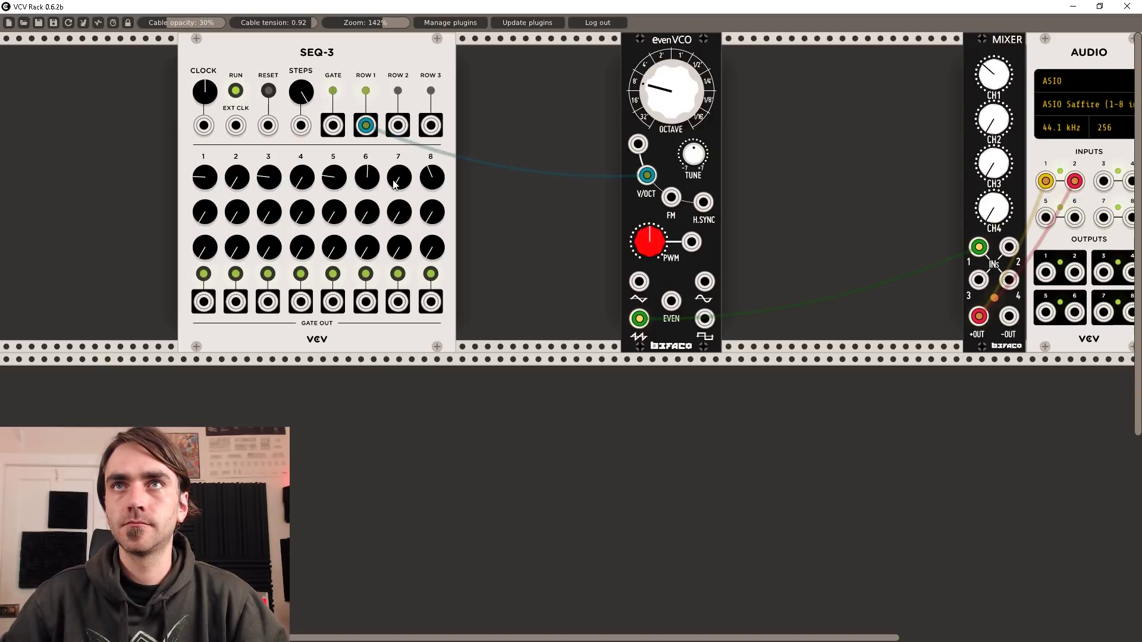
pyautogui.moveTo(400, 183); pyautogui.dragTo(367, 237)
pyautogui.moveTo(437, 186); pyautogui.dragTo(438, 191)
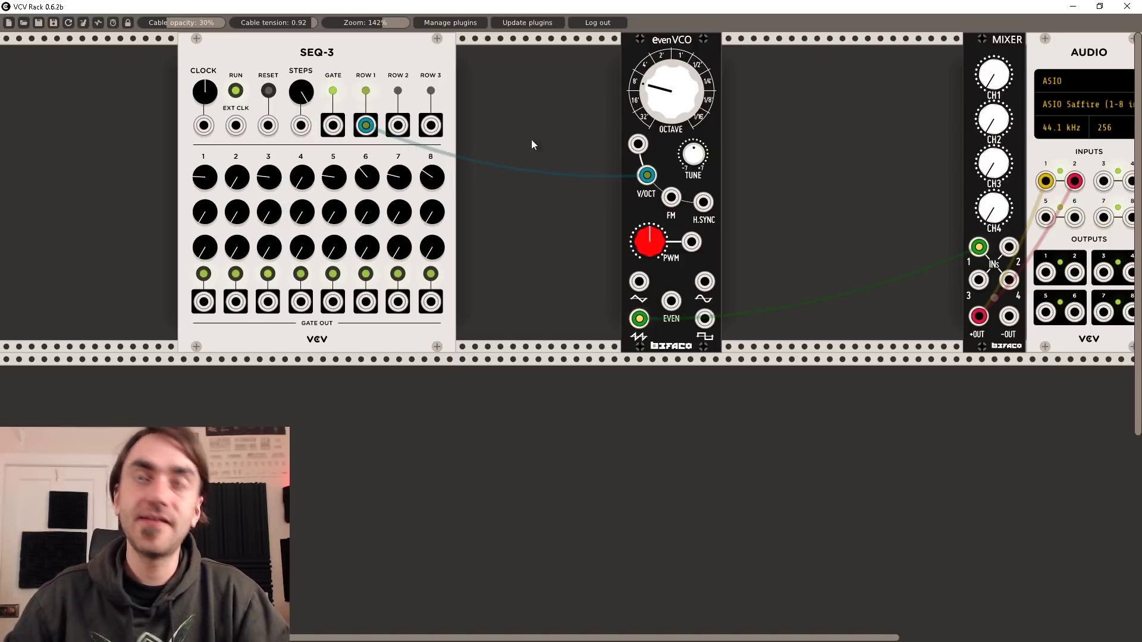
# Move the EvenVCO flush against the SEQ-3 and add a Fundamental ADSR directly beside it
pyautogui.moveTo(672, 42); pyautogui.dragTo(525, 46)
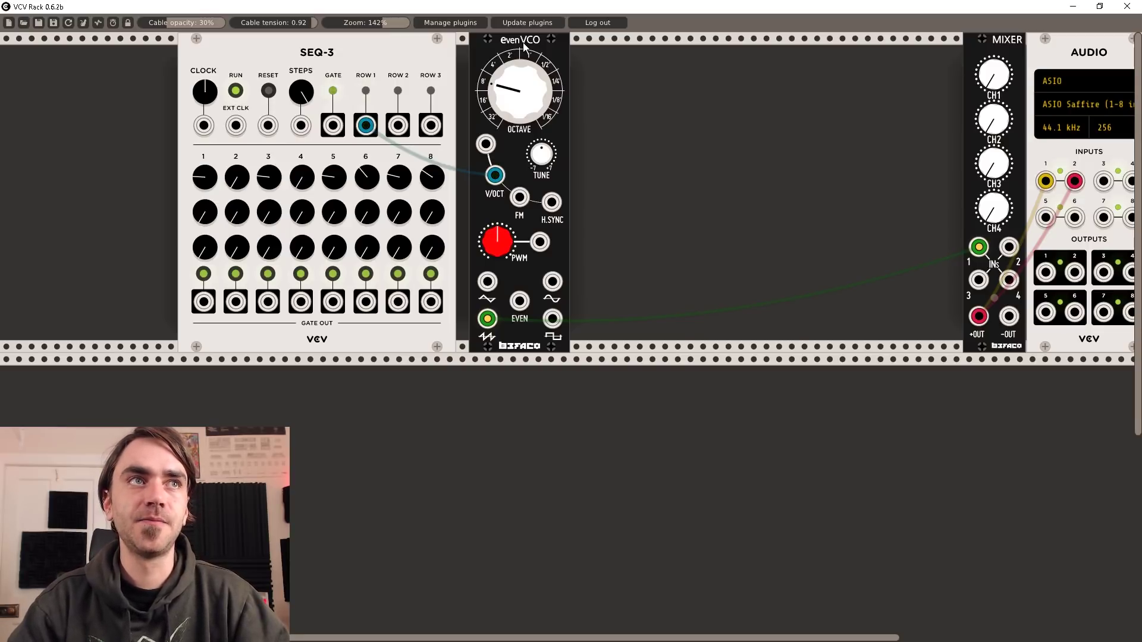
pyautogui.rightClick(641, 127)
pyautogui.write('adsr')
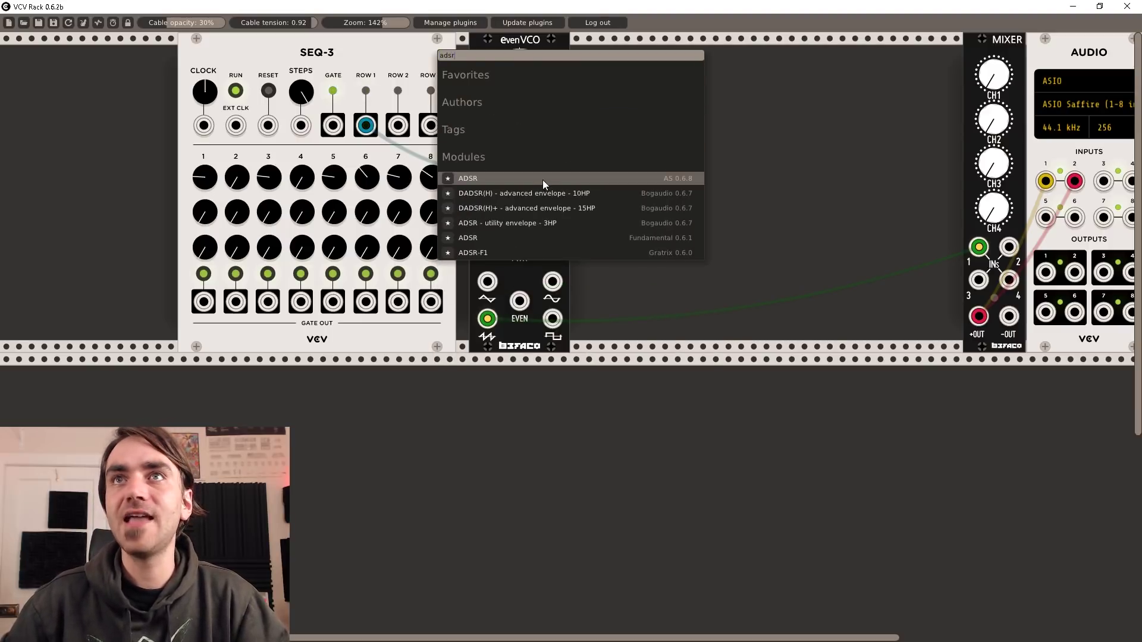
pyautogui.click(525, 179)
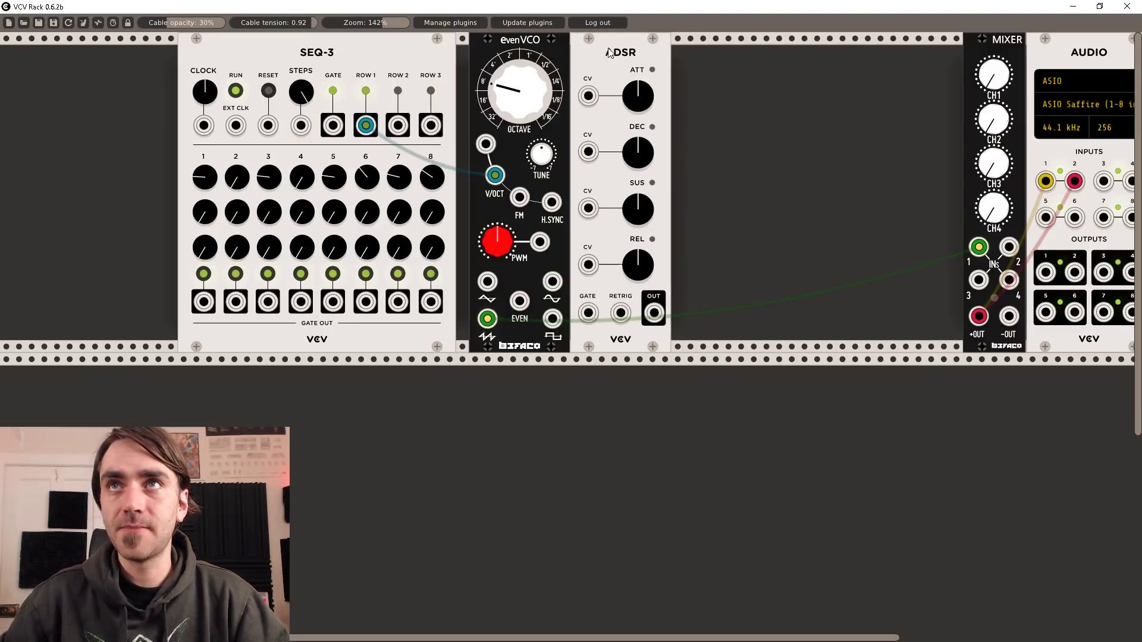
pyautogui.moveTo(521, 45); pyautogui.dragTo(504, 49)
pyautogui.moveTo(581, 48); pyautogui.dragTo(573, 49)
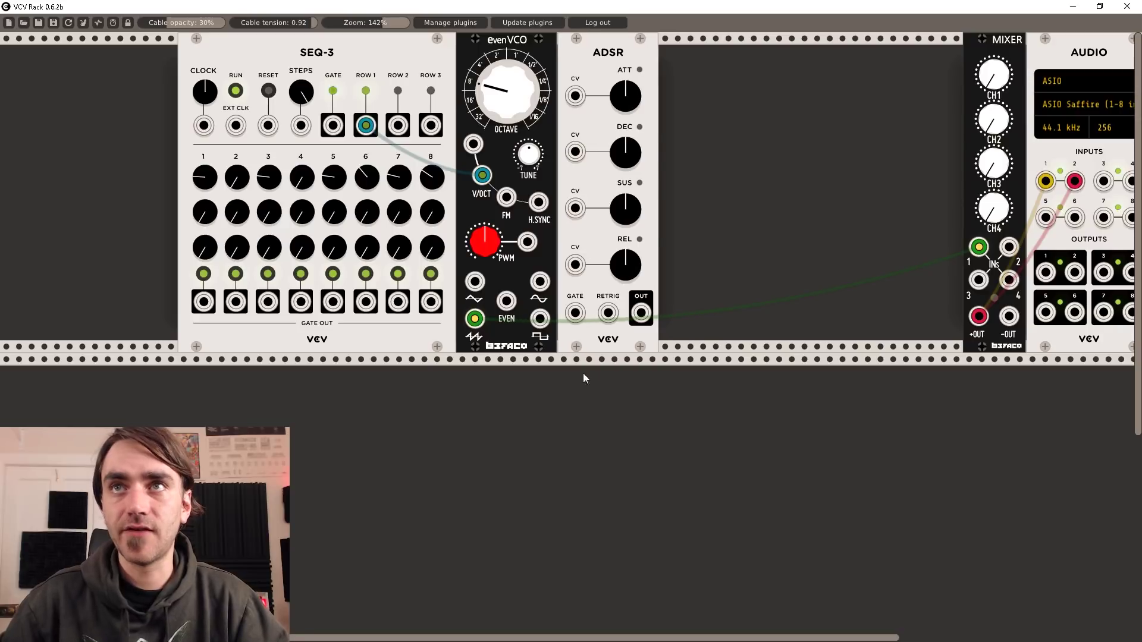
# Add a VCA beside the ADSR and route the EvenVCO's sawtooth output through it into Mixer input 1
pyautogui.rightClick(722, 161)
pyautogui.write('vca')
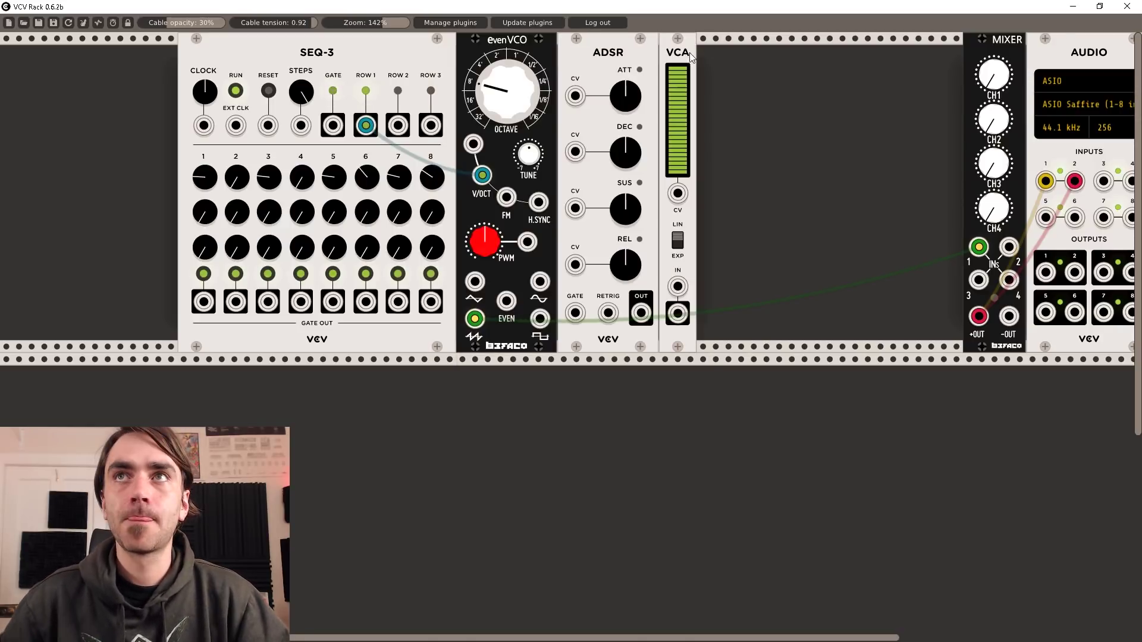
pyautogui.moveTo(690, 53); pyautogui.dragTo(664, 36)
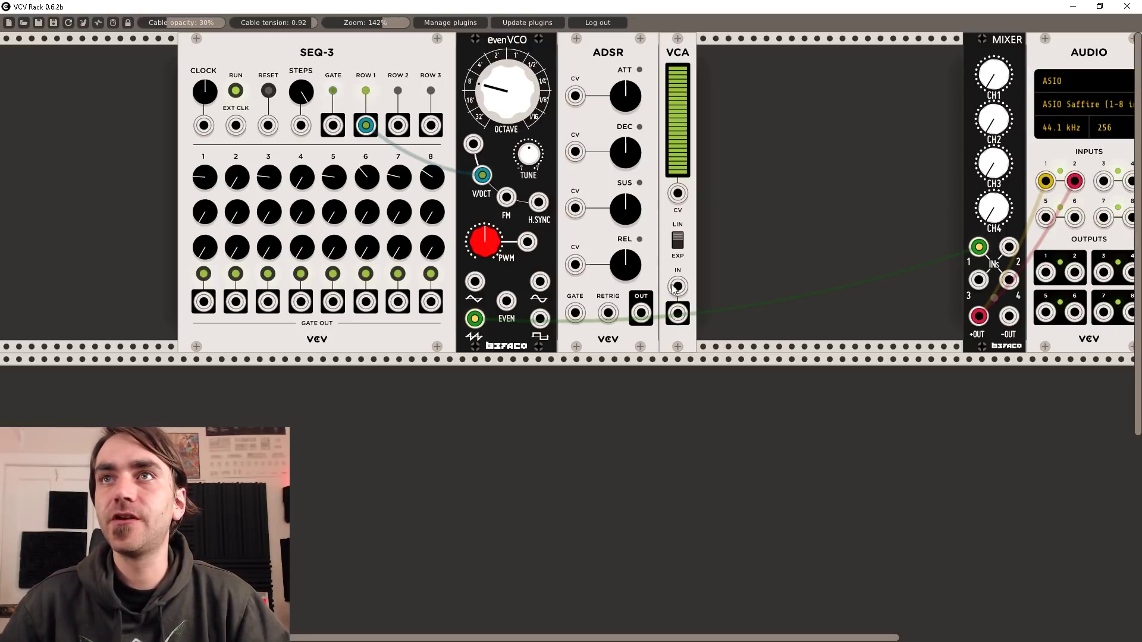
pyautogui.moveTo(978, 246)
pyautogui.mouseDown()
pyautogui.moveTo(677, 286)
pyautogui.moveTo(683, 309)
pyautogui.moveTo(905, 283)
pyautogui.moveTo(978, 249)
pyautogui.mouseUp()
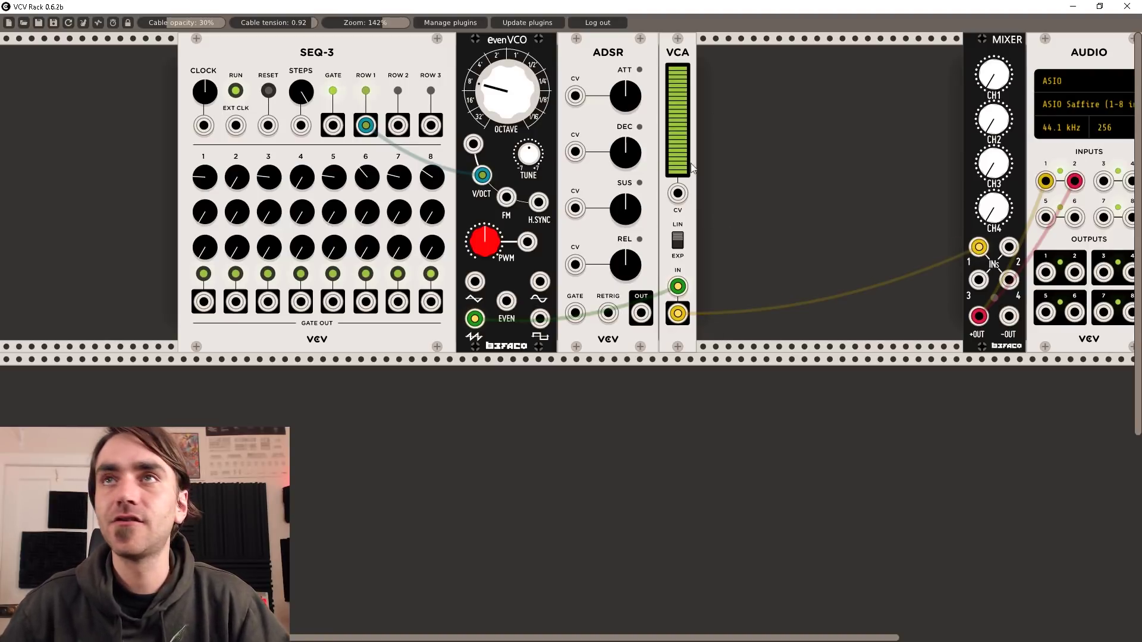
# Patch the ADSR output to the VCA's CV input and the SEQ-3 GATE output to the ADSR's GATE input
pyautogui.moveTo(640, 314); pyautogui.dragTo(676, 194)
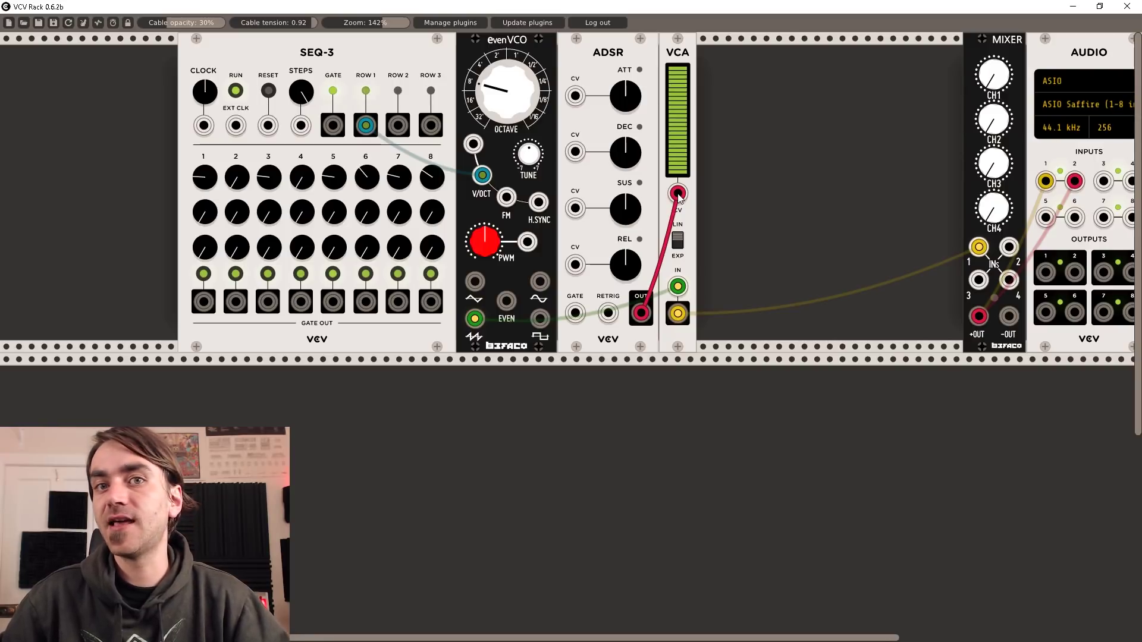
pyautogui.moveTo(333, 125); pyautogui.dragTo(575, 315)
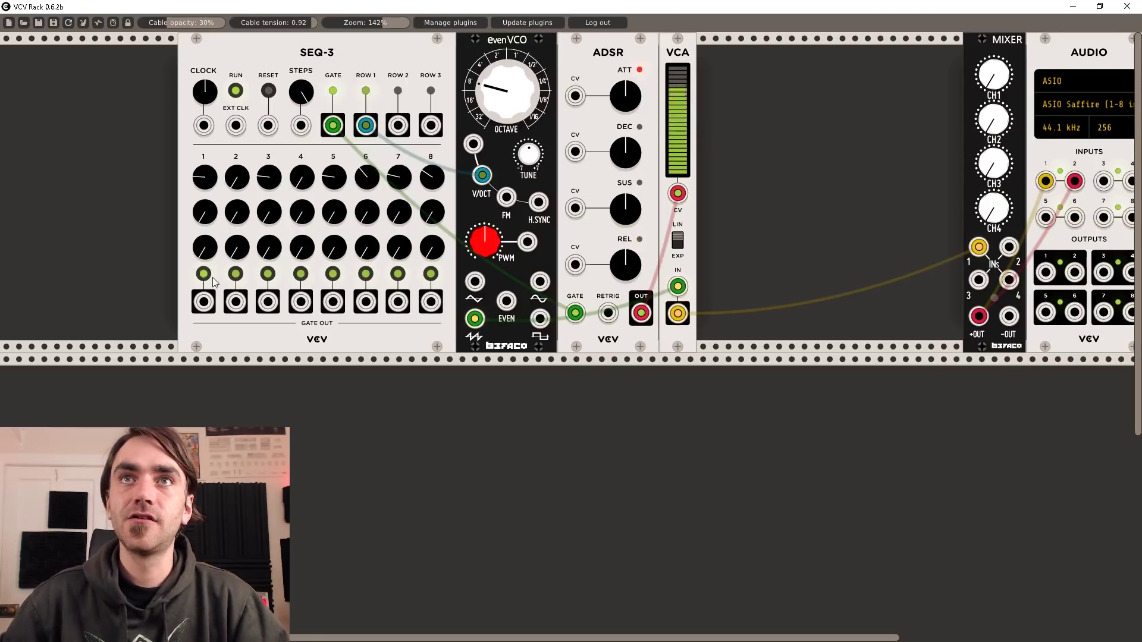
# Shape the ADSR with minimum attack, medium decay, low sustain and short release, and turn down Mixer channel 1
pyautogui.moveTo(606, 90); pyautogui.dragTo(627, 190)
pyautogui.moveTo(625, 203); pyautogui.dragTo(622, 309)
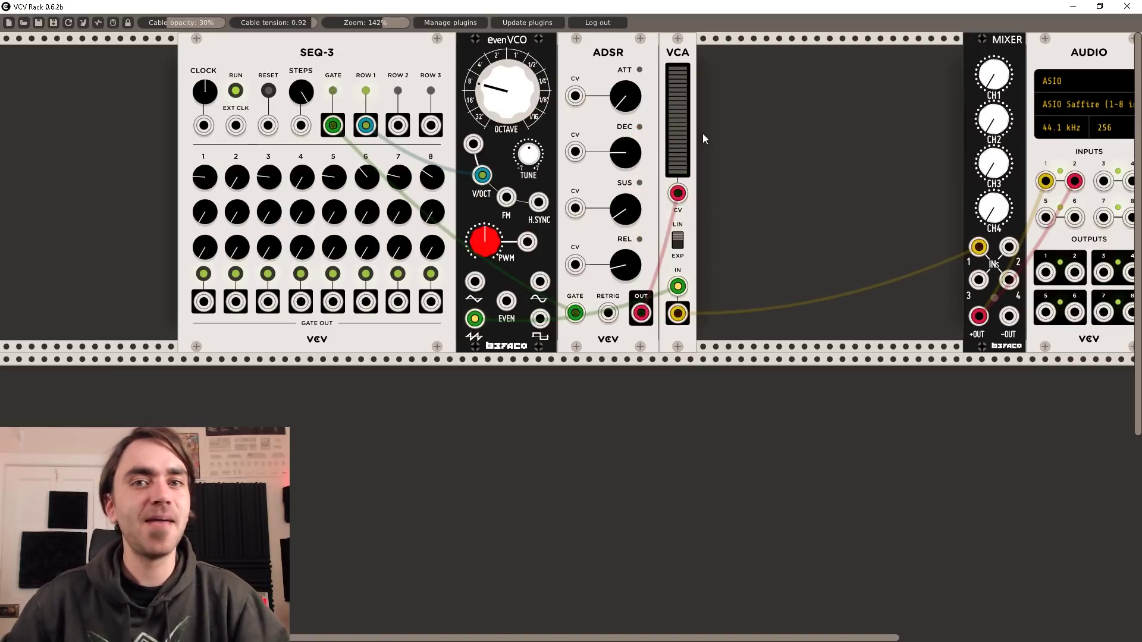
pyautogui.moveTo(638, 148); pyautogui.dragTo(638, 113)
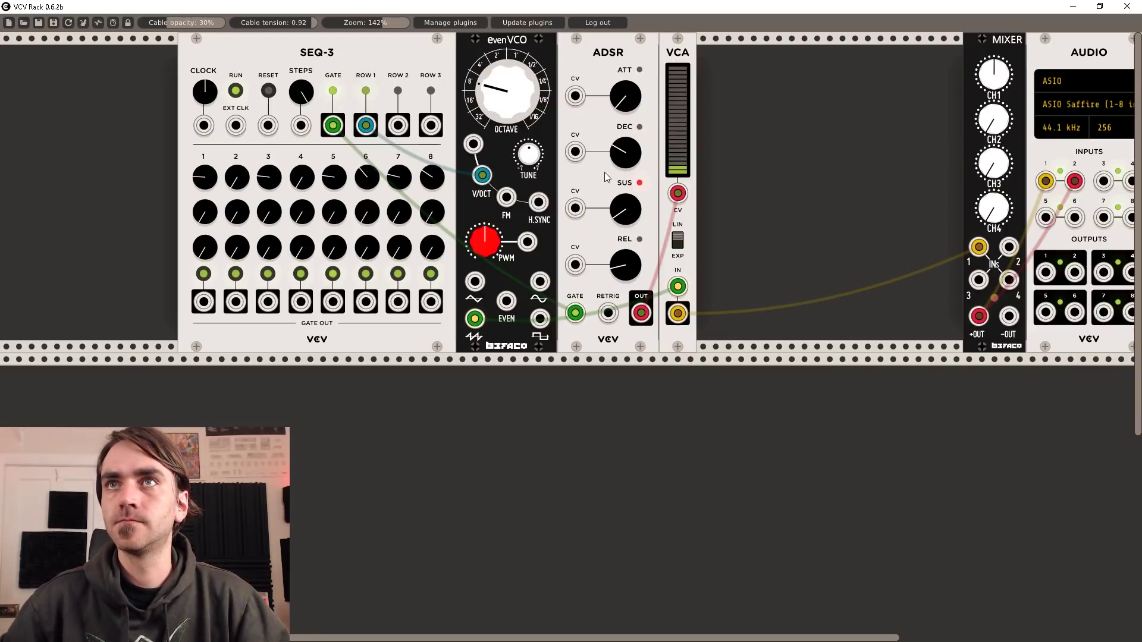
pyautogui.moveTo(616, 159); pyautogui.dragTo(616, 85)
pyautogui.moveTo(613, 209); pyautogui.dragTo(613, 132)
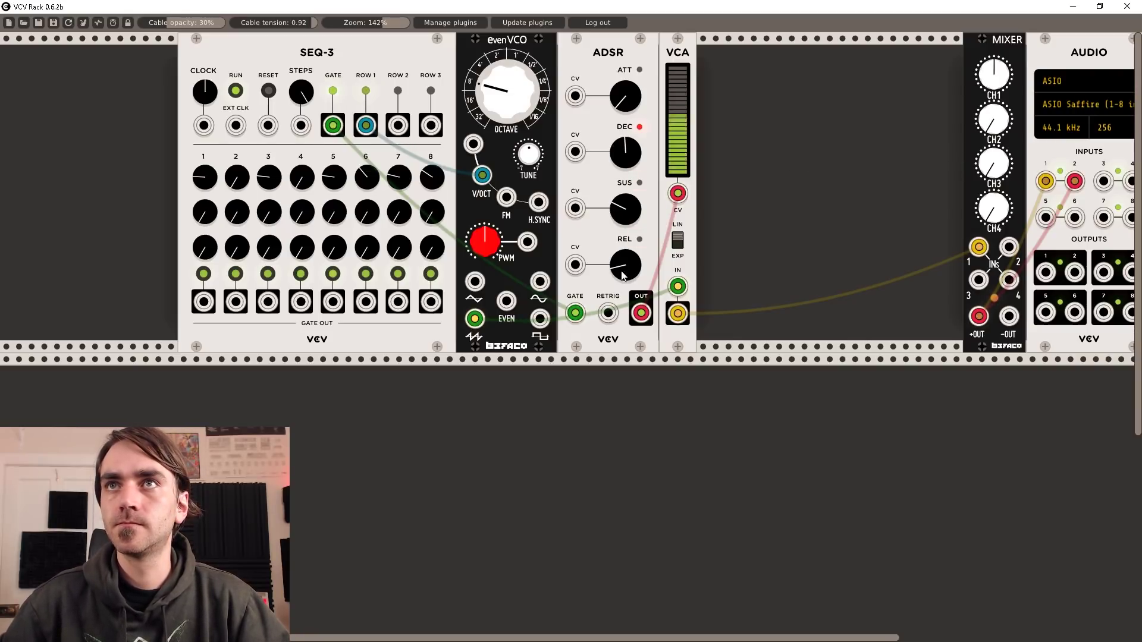
pyautogui.moveTo(623, 271); pyautogui.dragTo(623, 216)
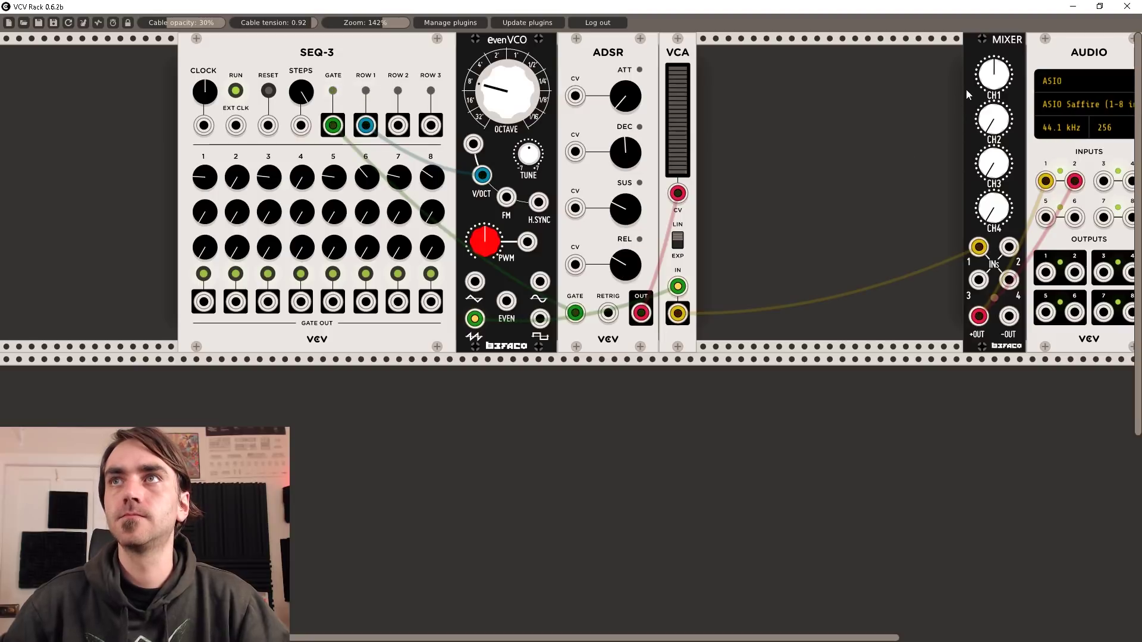
pyautogui.moveTo(981, 84); pyautogui.dragTo(980, 273)
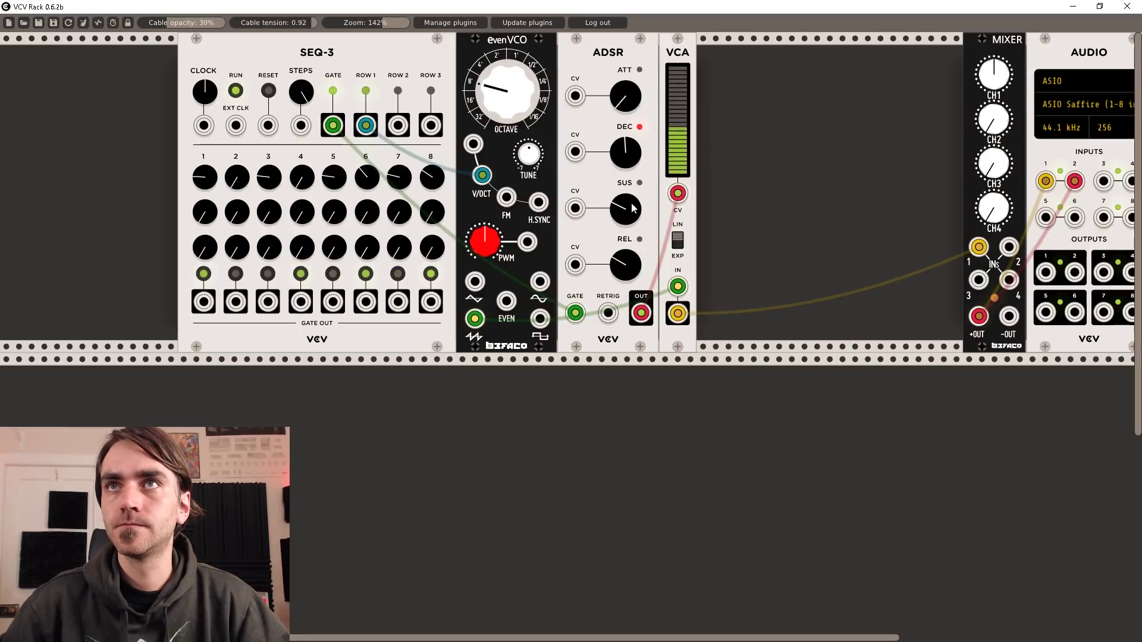
# Reshape the ADSR with release about halfway, sustain just under halfway, slightly shorter decay and attack back at minimum
pyautogui.moveTo(625, 264); pyautogui.dragTo(619, 54)
pyautogui.moveTo(620, 103); pyautogui.dragTo(620, 53)
pyautogui.moveTo(624, 156); pyautogui.dragTo(623, 190)
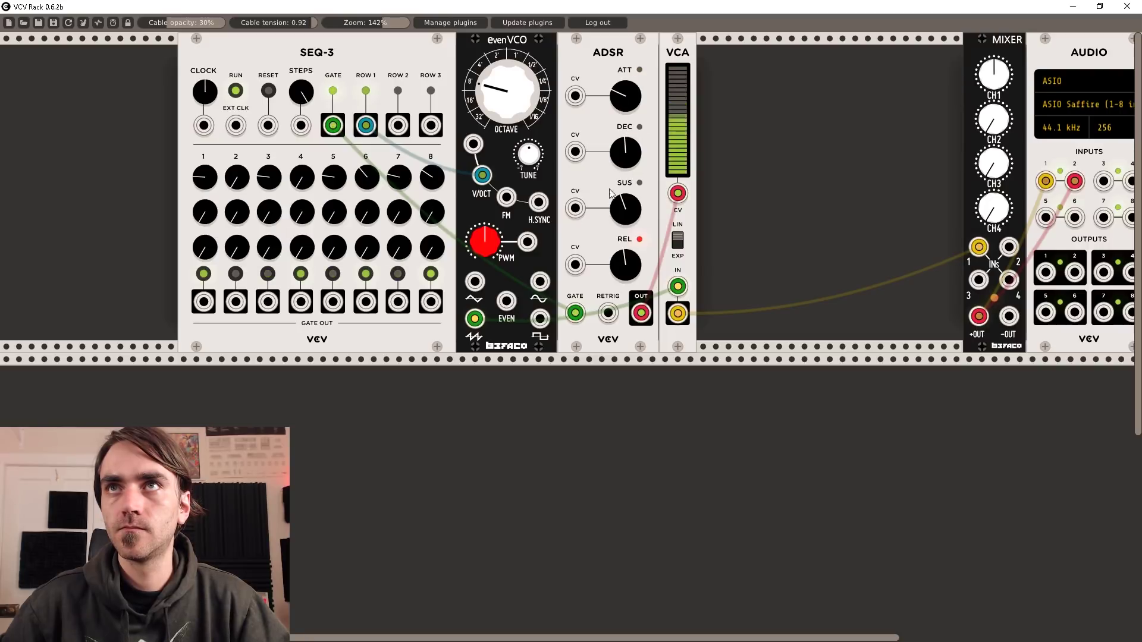
pyautogui.moveTo(625, 264); pyautogui.dragTo(623, 262)
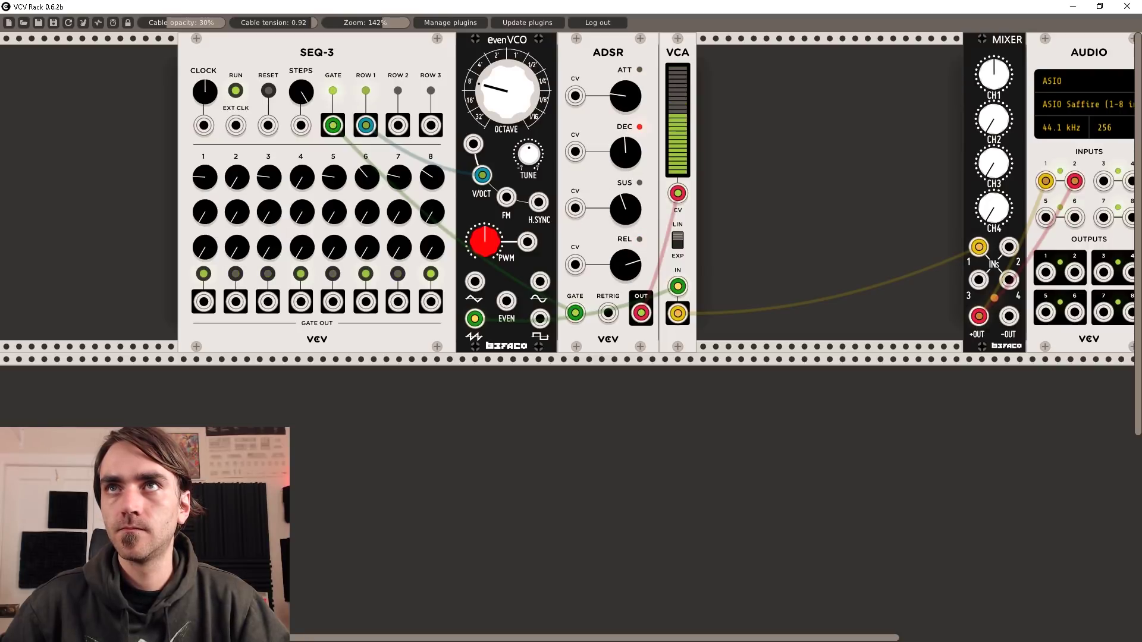
pyautogui.moveTo(621, 97); pyautogui.dragTo(622, 143)
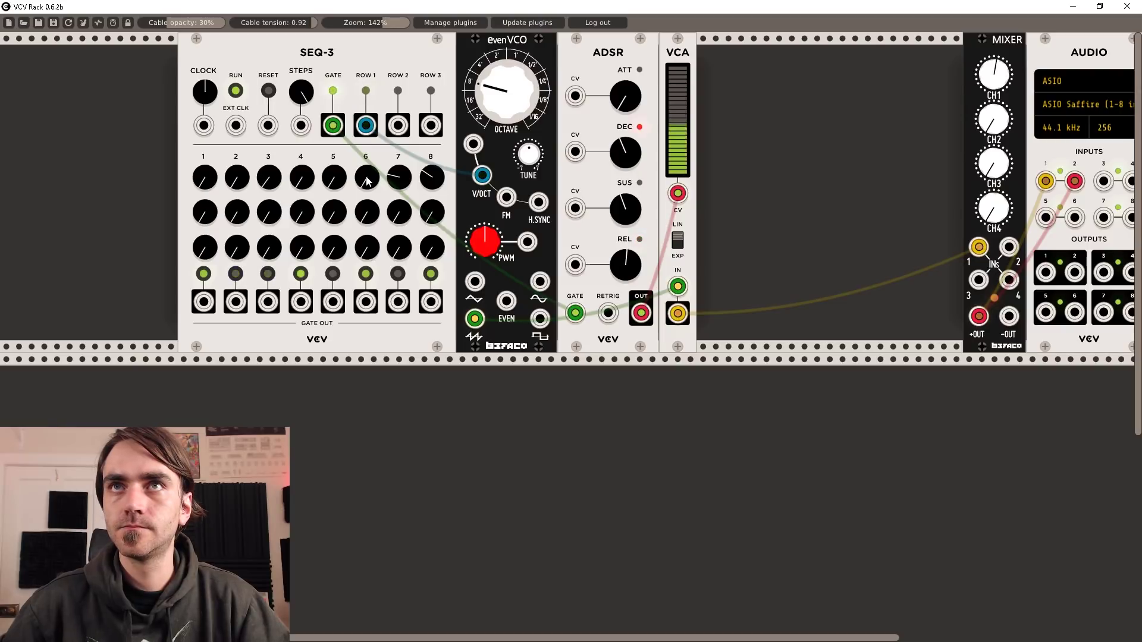
# Reset the SEQ-3 row 1 pitch knobs to their minimum and raise the clock rate slightly
pyautogui.rightClick(400, 180)
pyautogui.rightClick(435, 182)
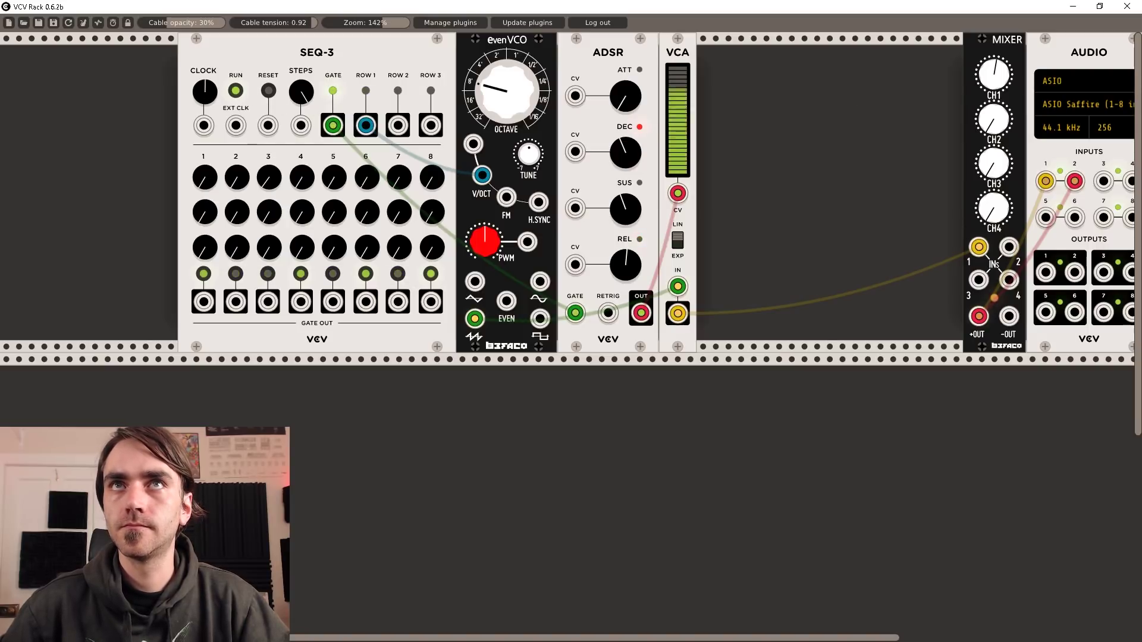
pyautogui.moveTo(205, 91); pyautogui.dragTo(205, 80)
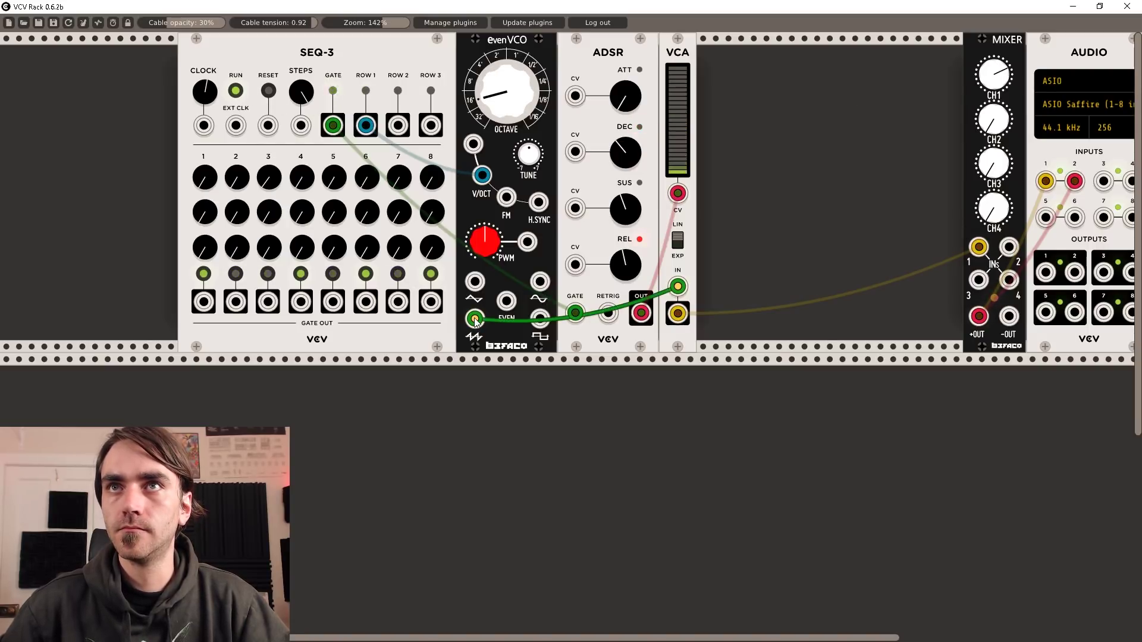
# Set the EvenVCO's octave back to about 8' and reduce the SEQ-3's number of steps
pyautogui.moveTo(502, 86); pyautogui.dragTo(502, 63)
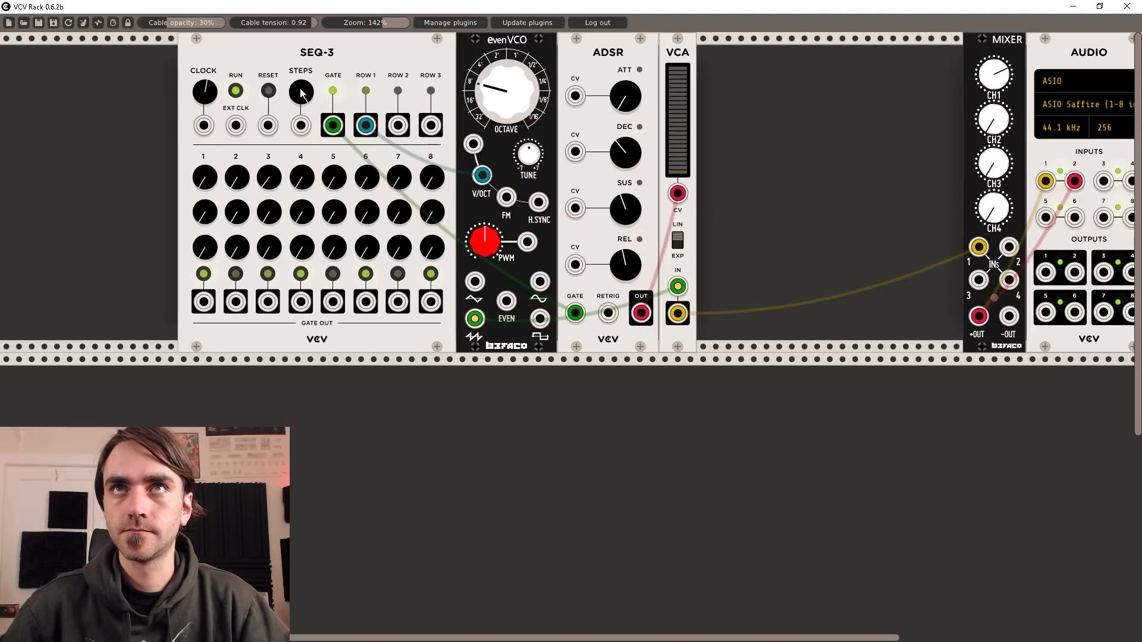
pyautogui.moveTo(312, 94); pyautogui.dragTo(312, 261)
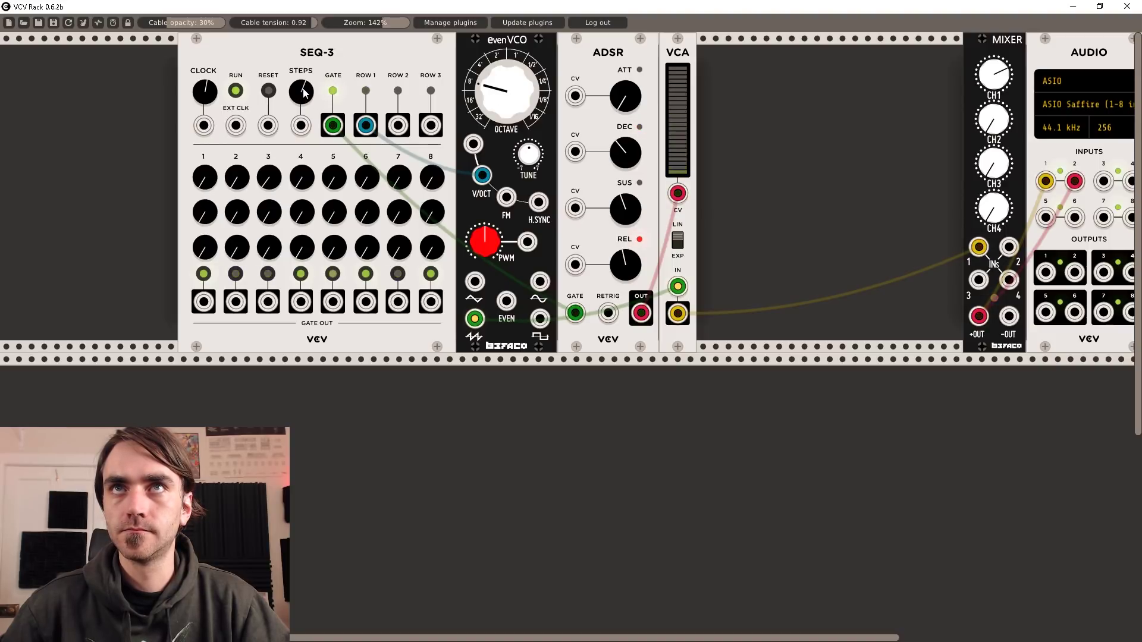